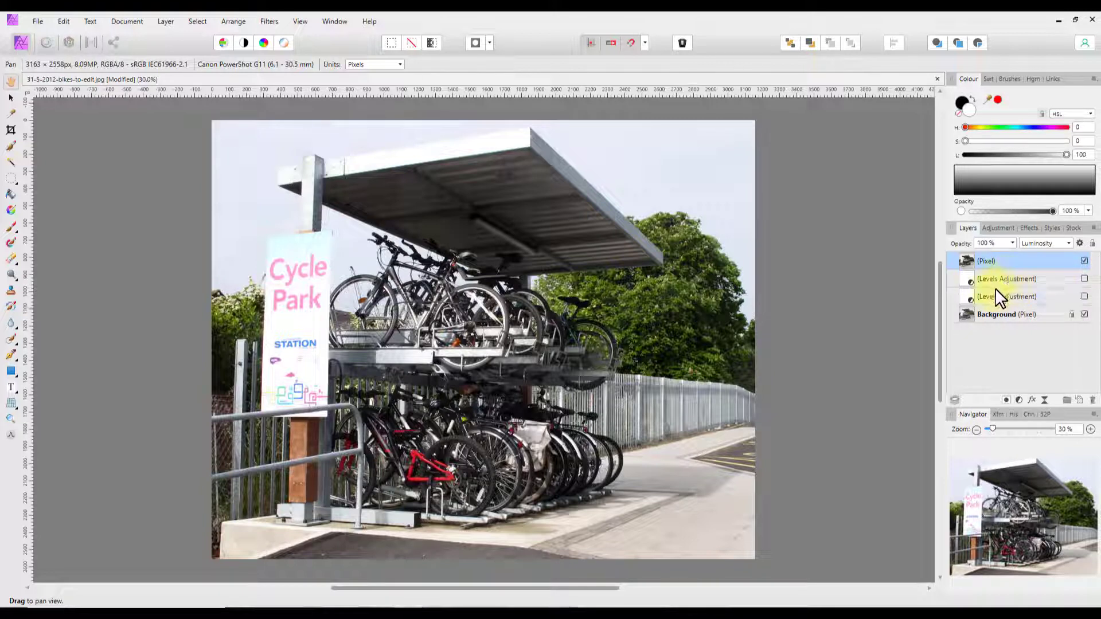
Remove the Luminosity pixel layer and both Levels adjustment layers above the Background, and duplicate the Background layer
shift+click(1009, 296)
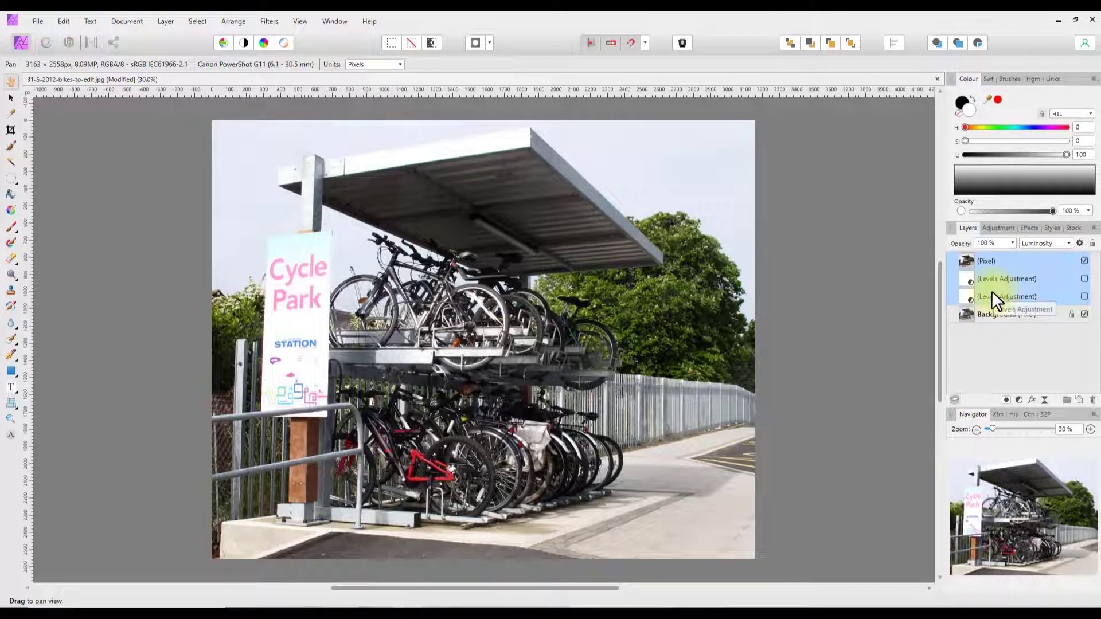
key(ctrl+e)
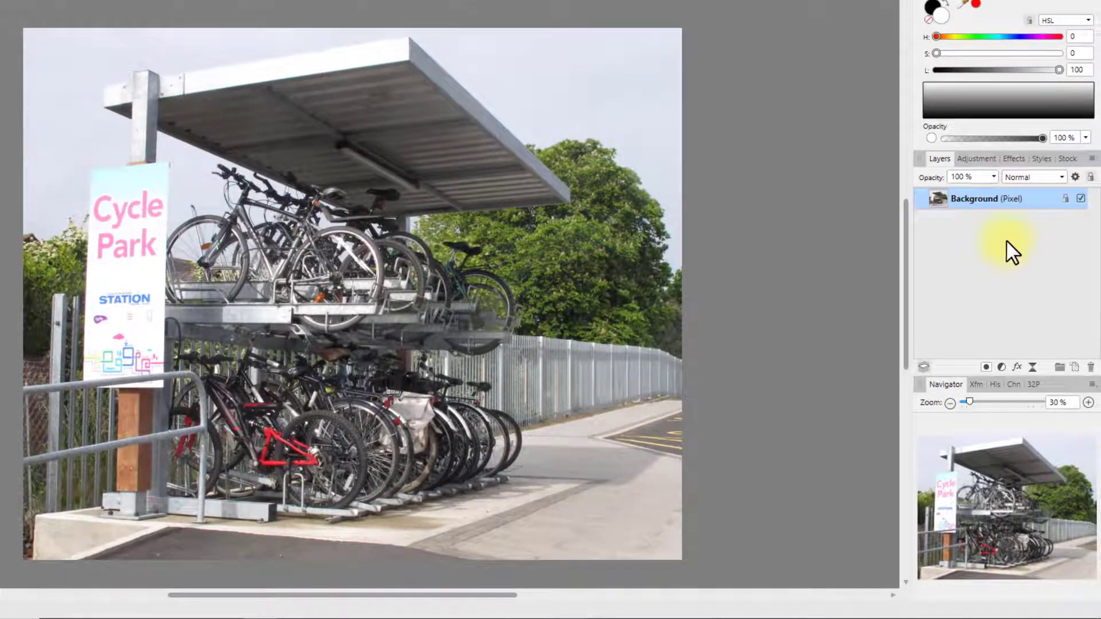
right_click(972, 201)
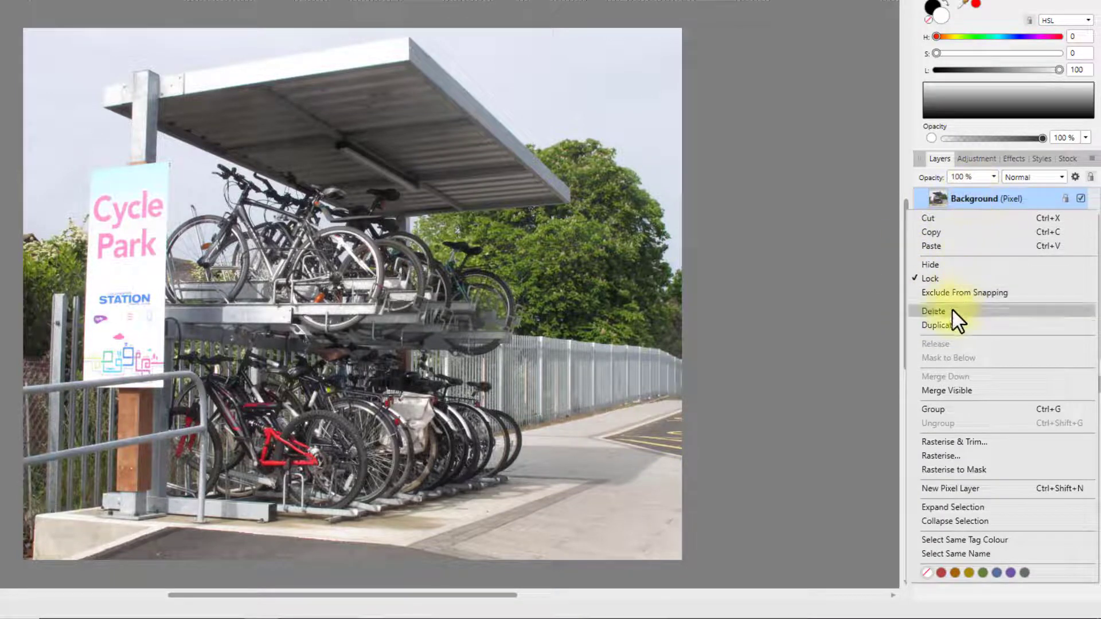
click(950, 324)
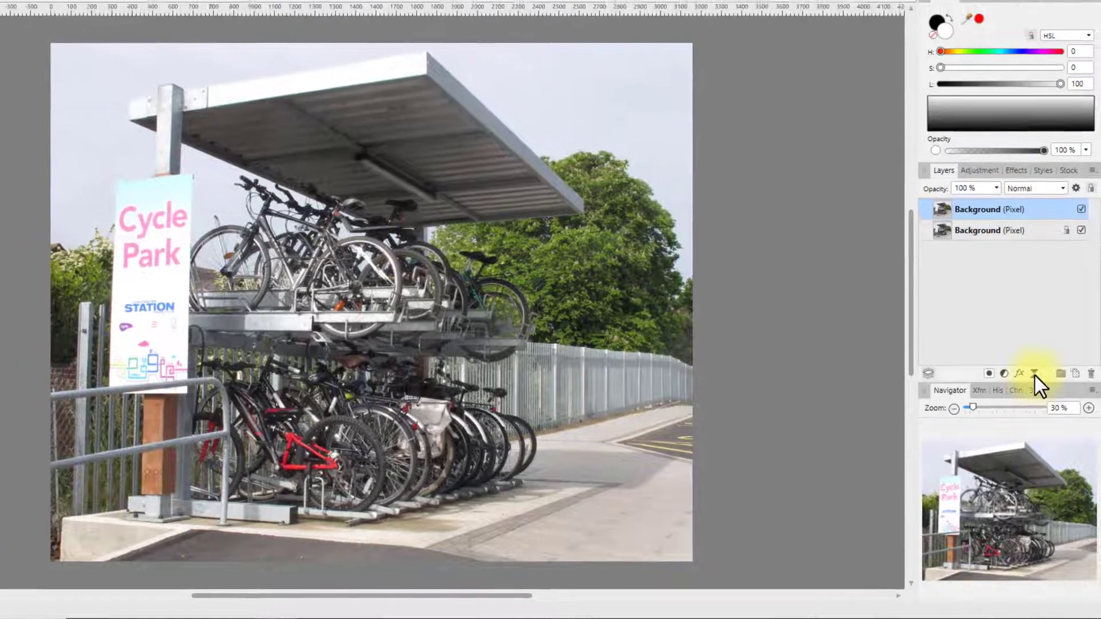
Add a live Motion Blur filter to the duplicated Background layer with Preserve Alpha enabled and a radius of 300 px
click(1033, 367)
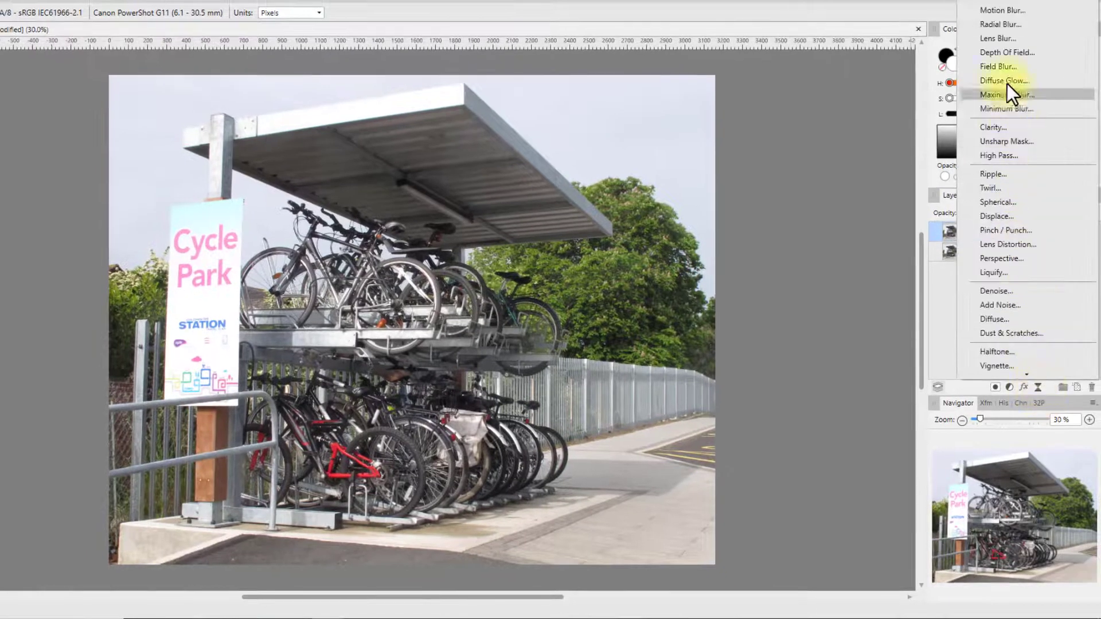
click(1003, 11)
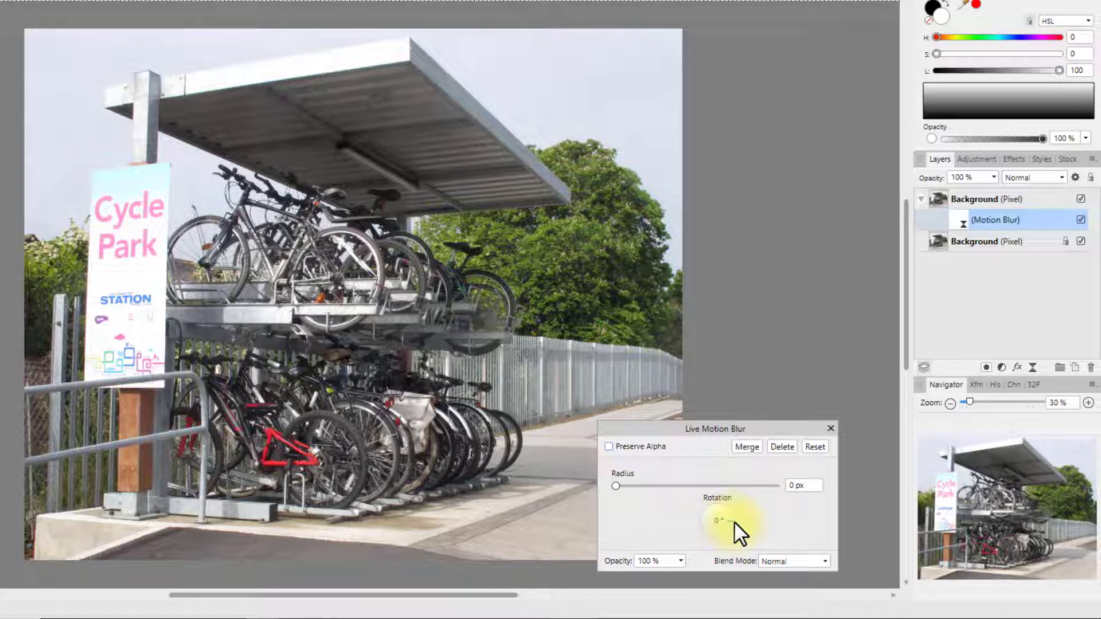
click(704, 520)
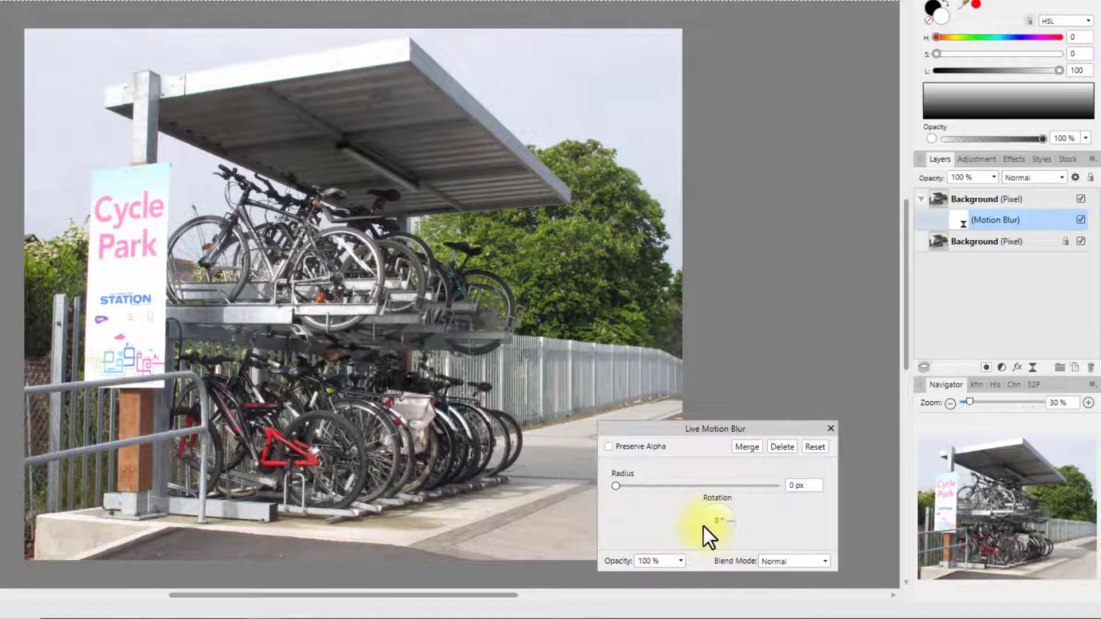
click(610, 447)
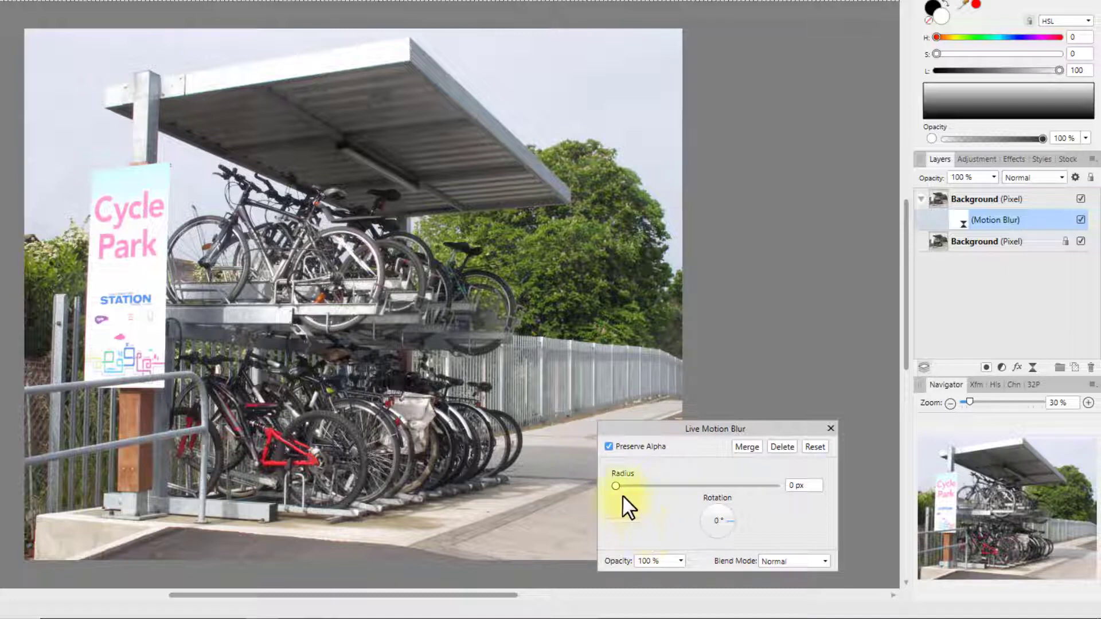
drag(617, 486, 779, 485)
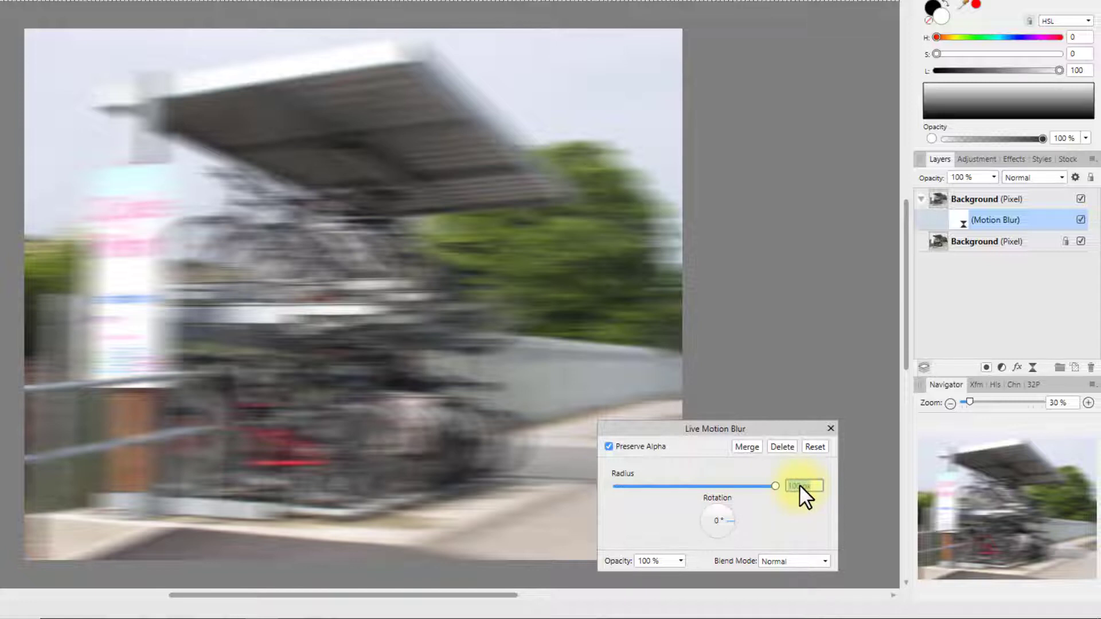
text(300)
key(Return)
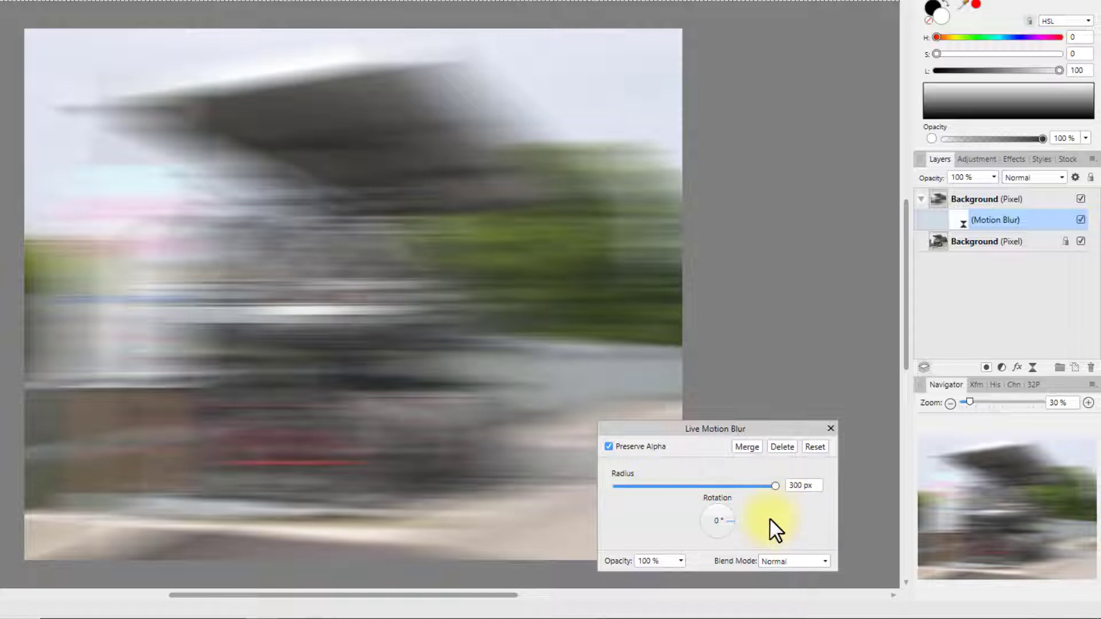
Try the Overlay blend mode on the live Motion Blur filter
click(826, 565)
drag(826, 403, 828, 462)
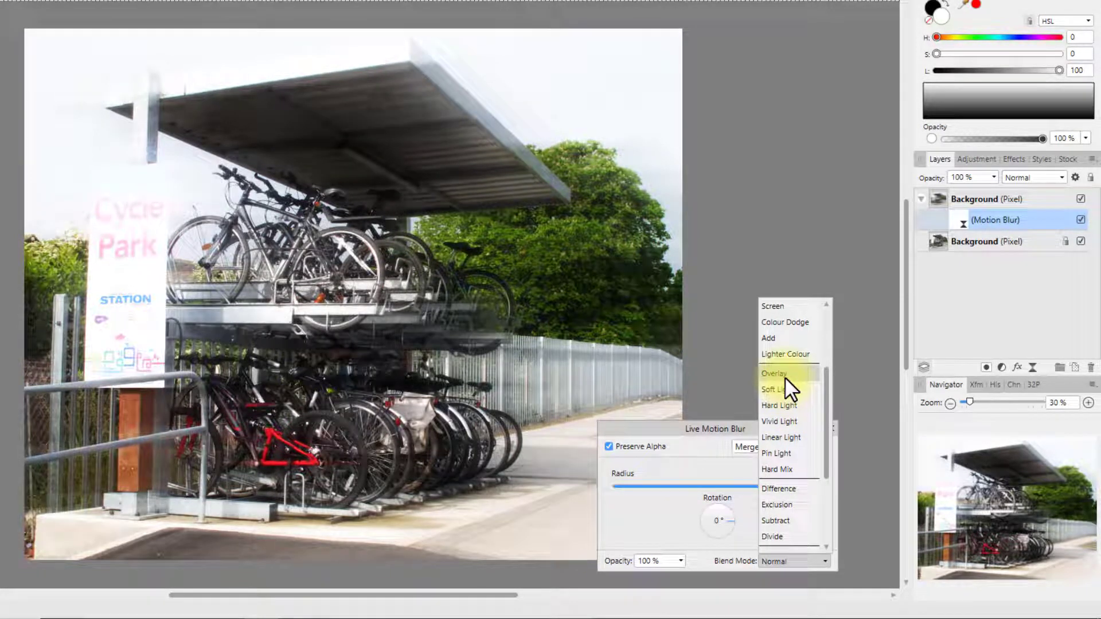
click(785, 377)
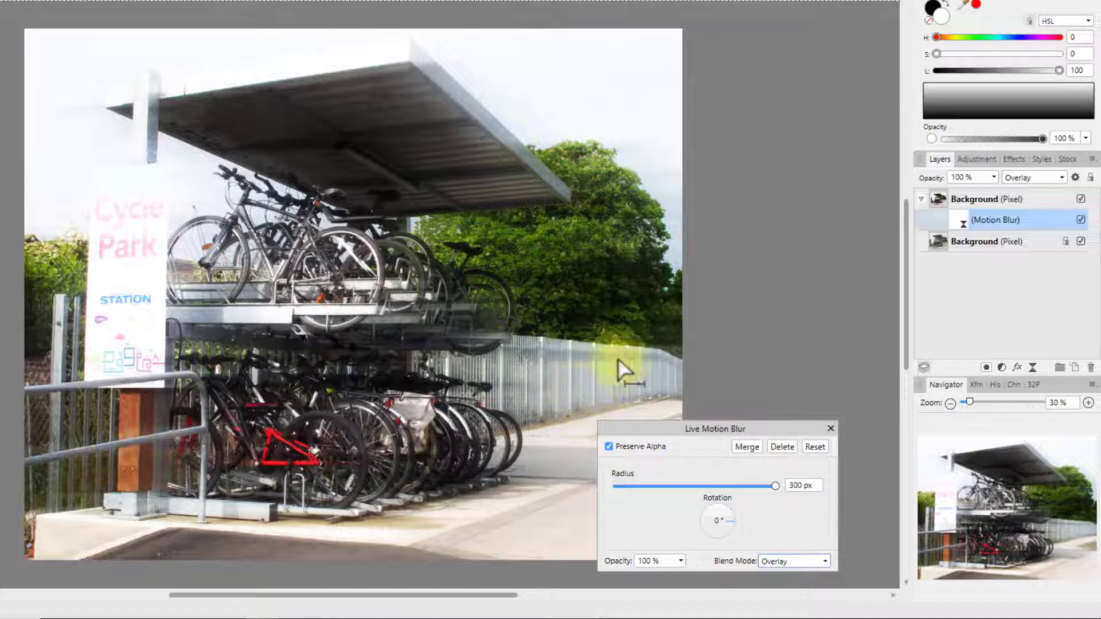
Set the live Motion Blur's blend mode to Hard Light and move its dialog further off the photo
click(827, 560)
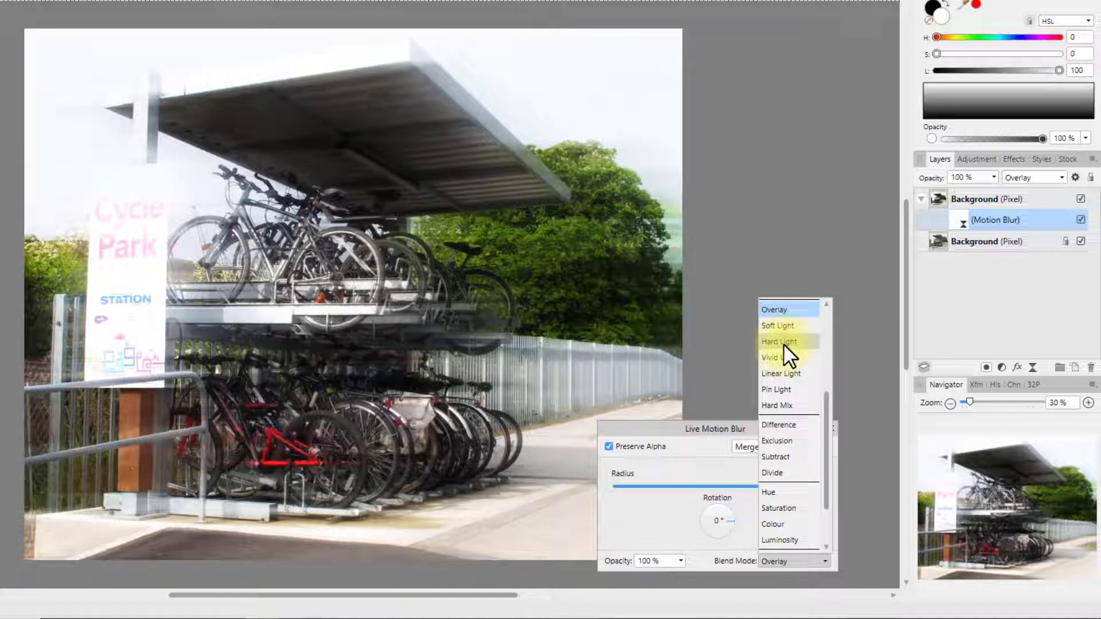
click(783, 343)
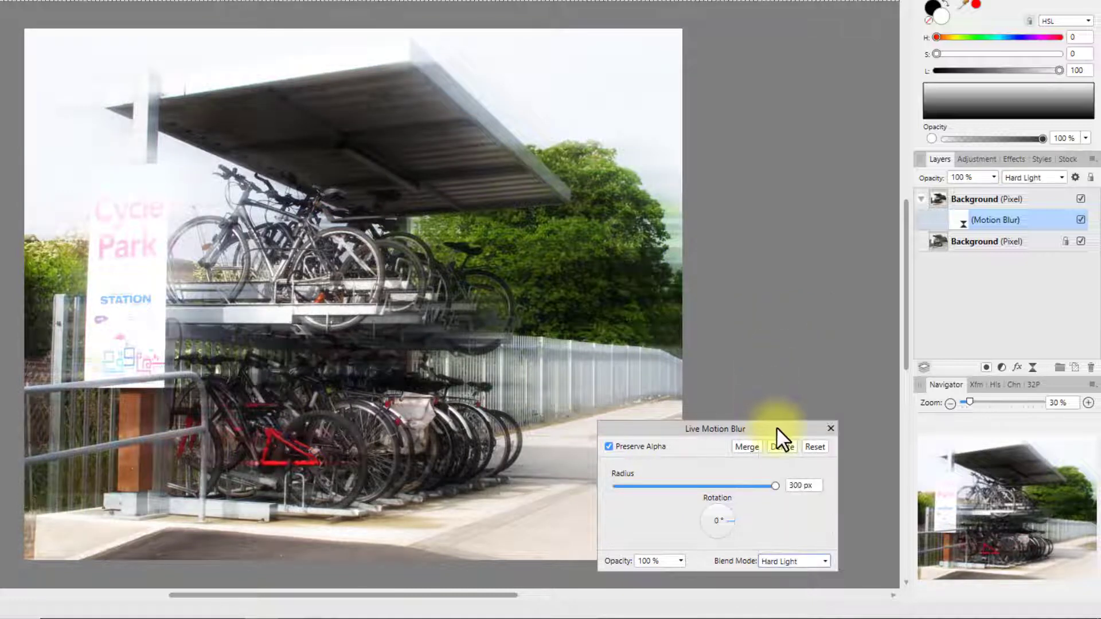
drag(777, 427, 834, 412)
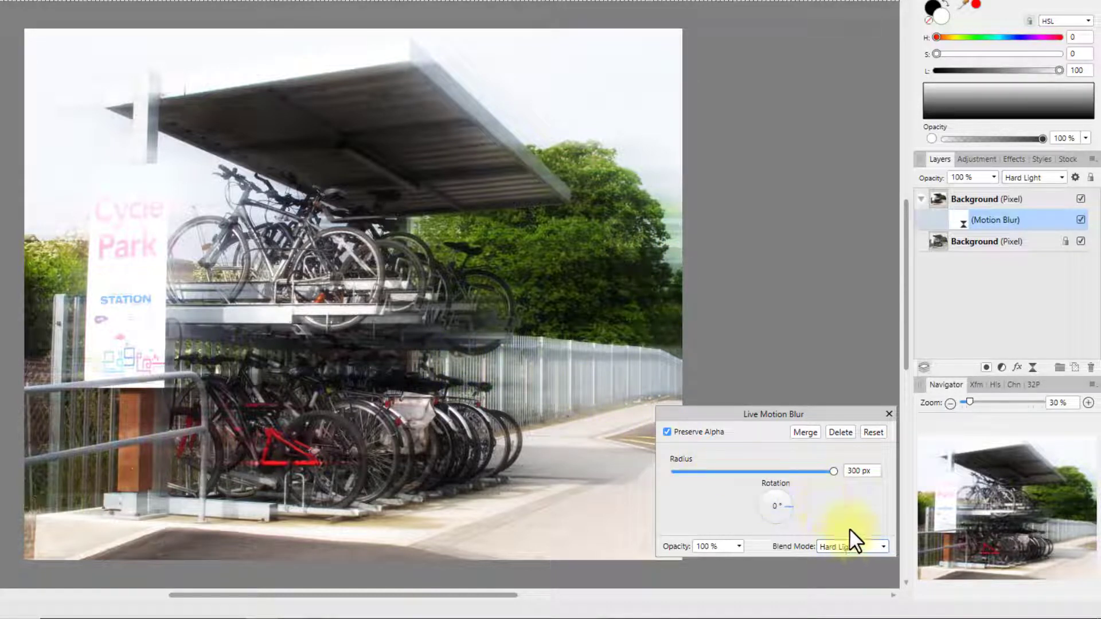
Compare the Motion Blur effect in Overlay against Hard Light, ending on Hard Light
click(884, 546)
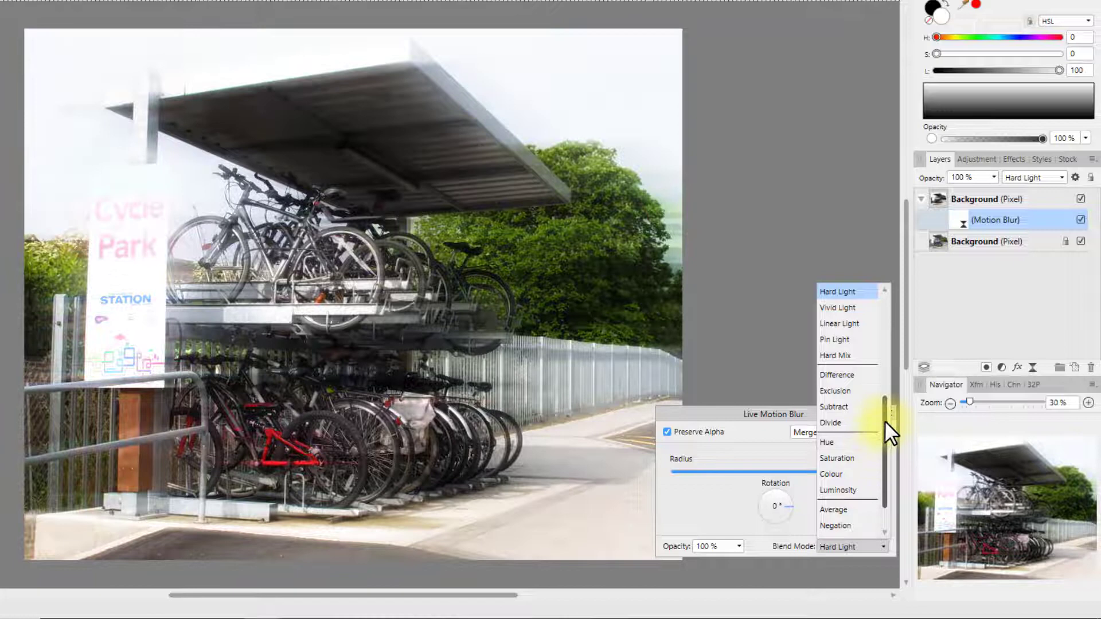
drag(885, 421, 885, 391)
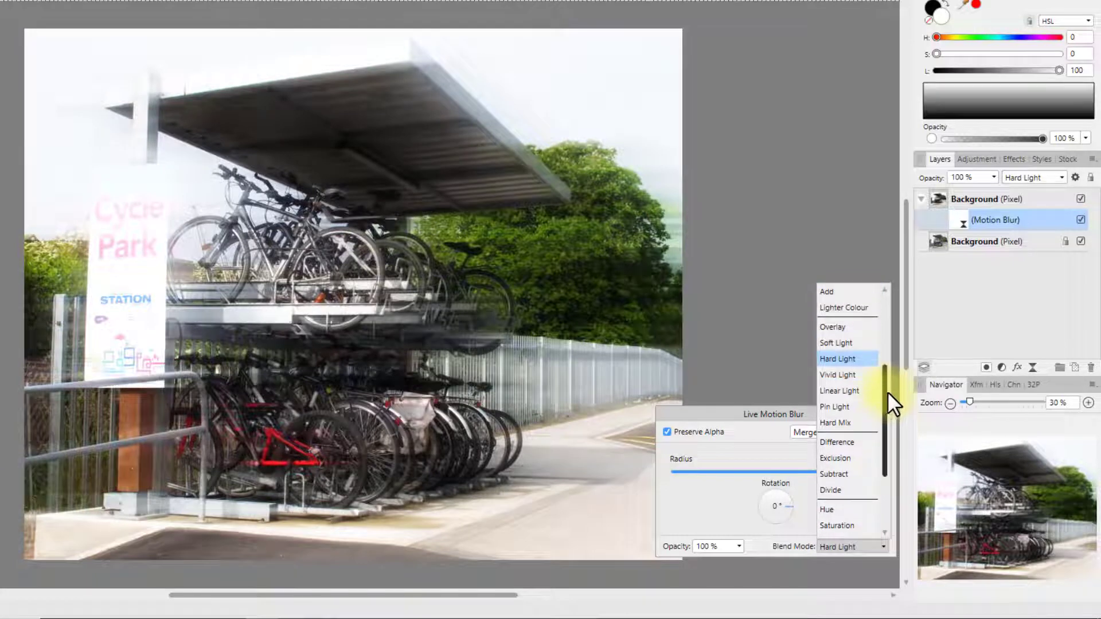
click(833, 326)
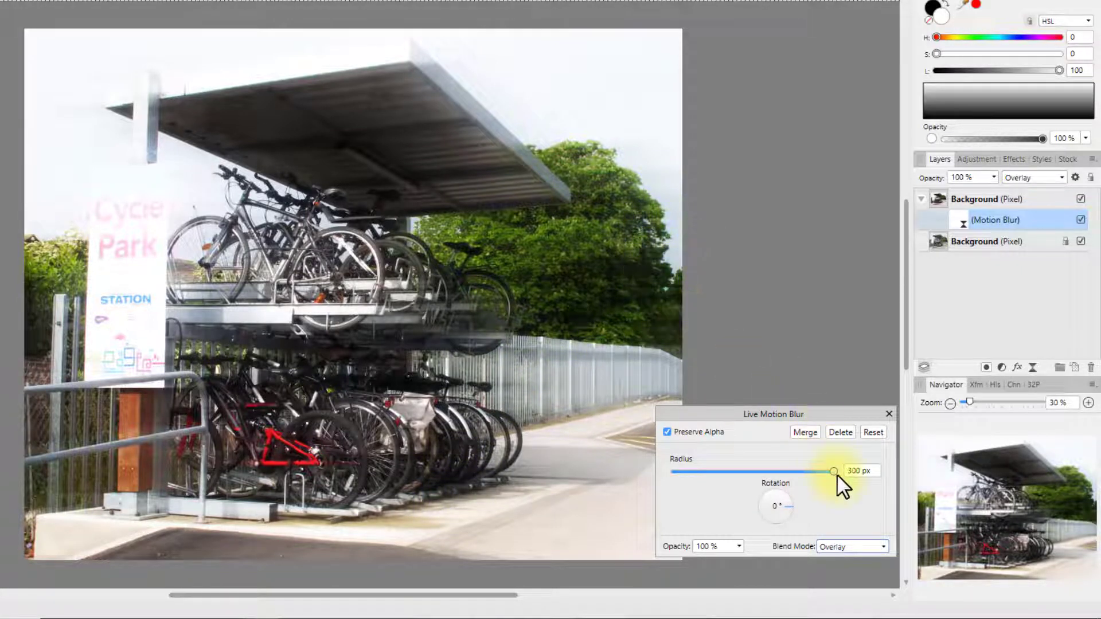
click(888, 544)
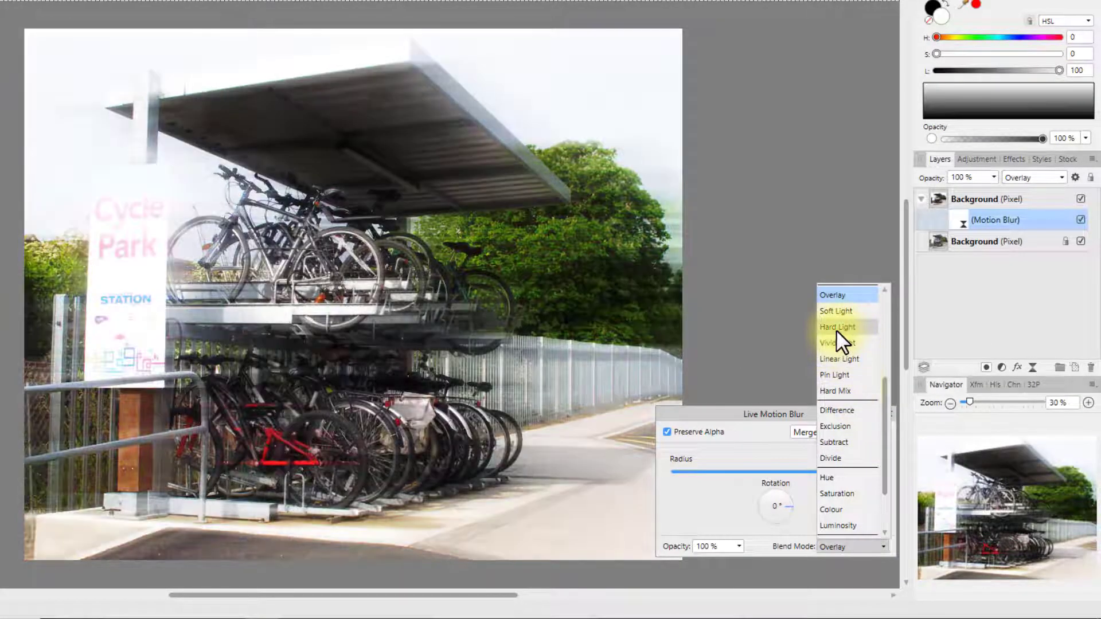
click(837, 328)
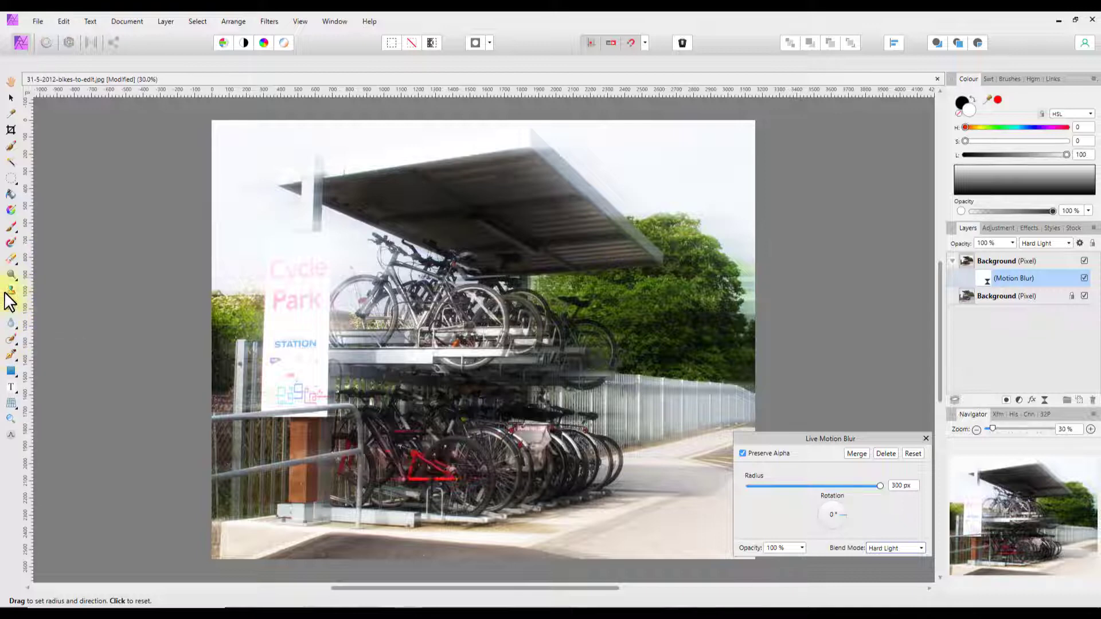
Take up the Paint Brush with black as the colour and enlarge it to 465.5 px for masking the Motion Blur filter
click(11, 228)
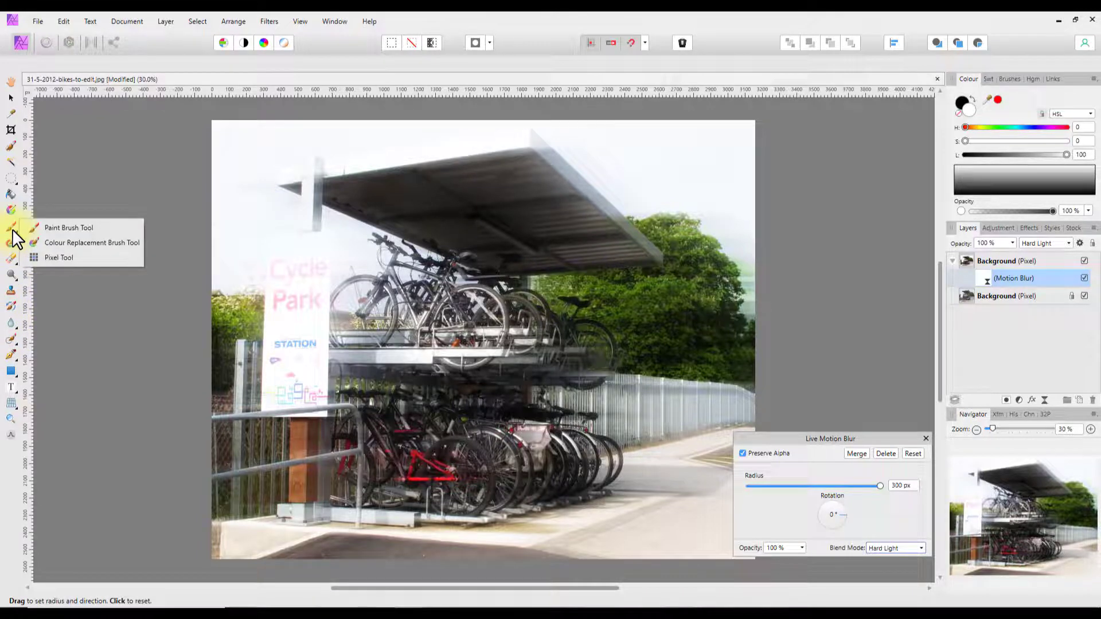
click(51, 227)
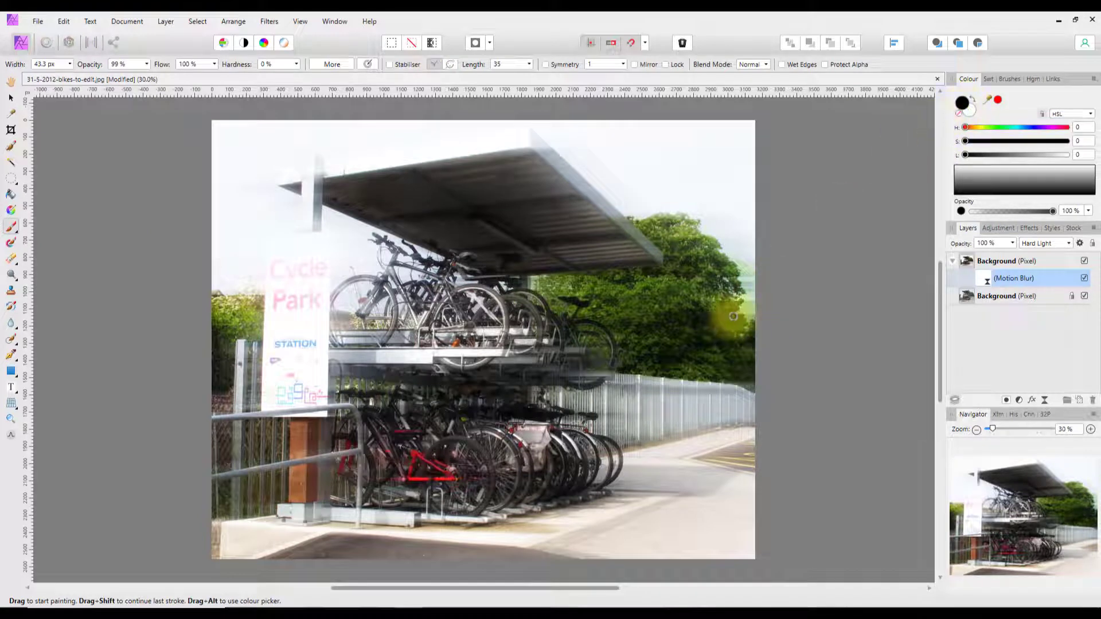
key(bracketright)
key(bracketright)
key(bracketright)
key(bracketright)
key(bracketright)
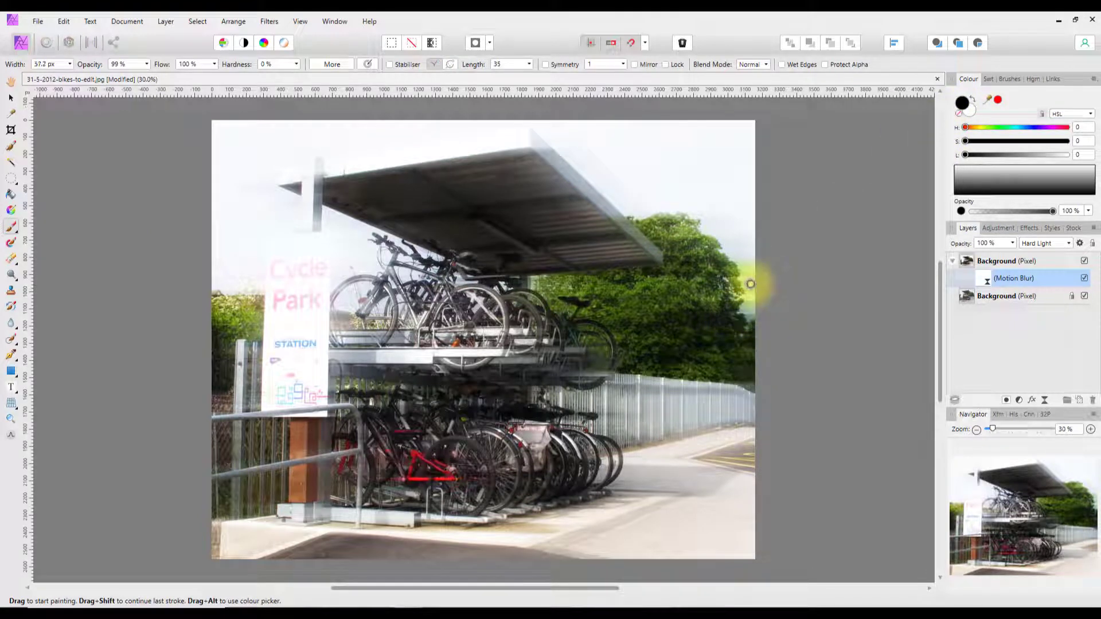
key(bracketright)
key(bracketright)
key(bracketright)
key(bracketright)
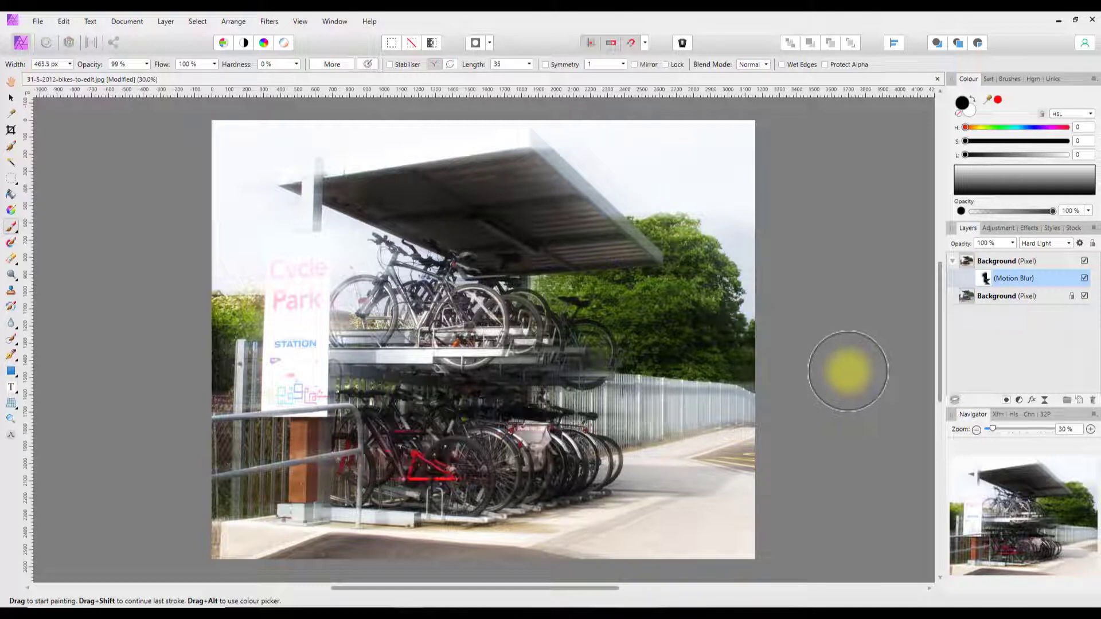
Paint white on the Motion Blur mask along the photo's right edge beside the trees to bring the blur back
click(966, 112)
mouse_move(770, 249)
mouse_down()
mouse_move(750, 280)
mouse_move(727, 253)
mouse_move(748, 339)
mouse_move(706, 233)
mouse_move(752, 266)
mouse_move(748, 249)
mouse_move(747, 320)
mouse_up()
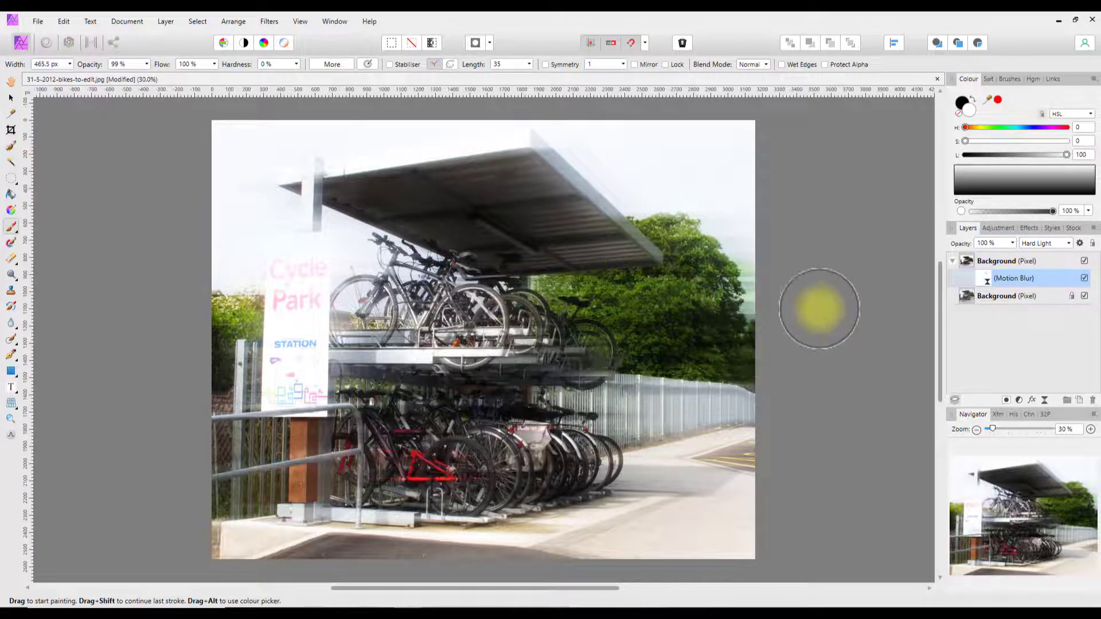